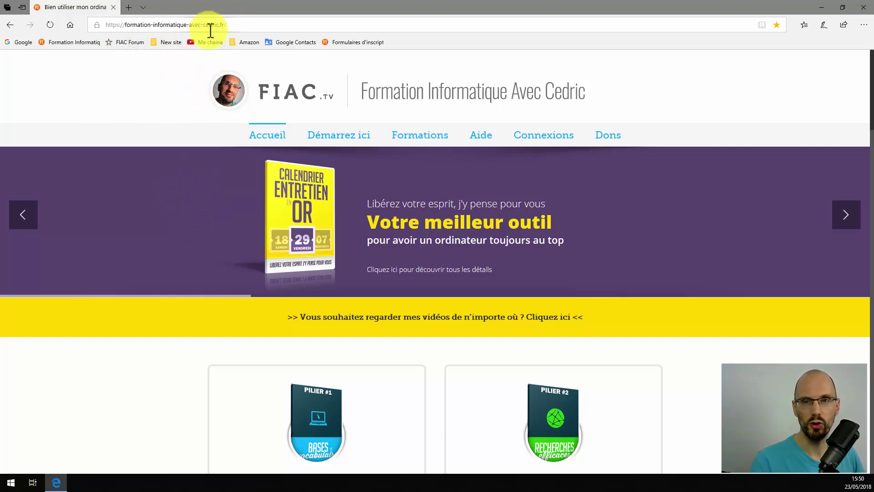
# Open the Formation informatique avec Cedric YouTube channel from the 'Ma chaîne' bookmark
pyautogui.click(208, 42)
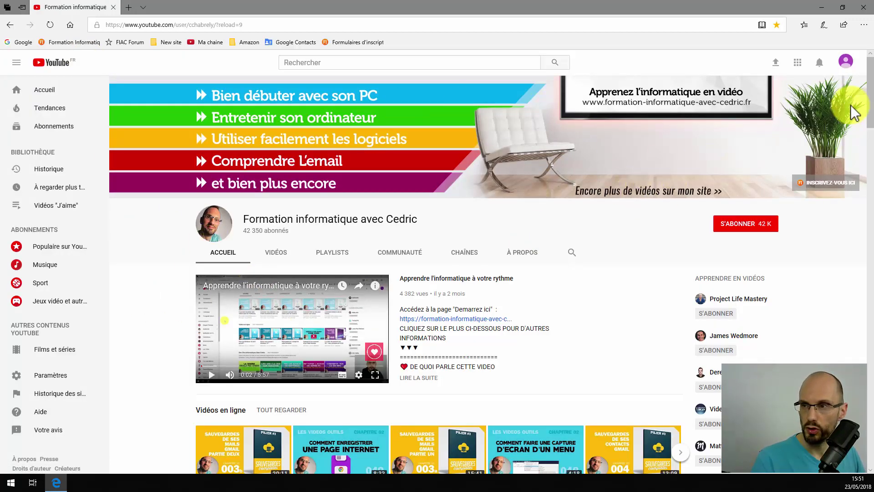
# Sign out of YouTube from the avatar menu, then go to the google.fr homepage
pyautogui.click(845, 61)
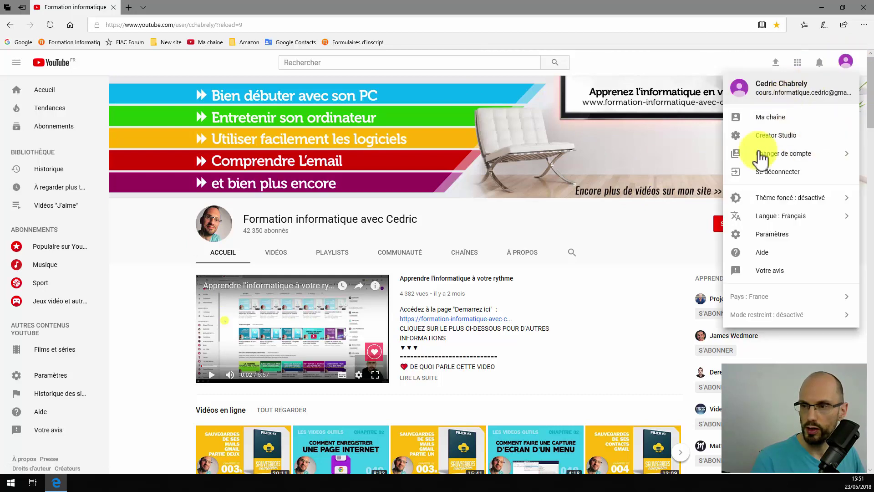
pyautogui.click(770, 176)
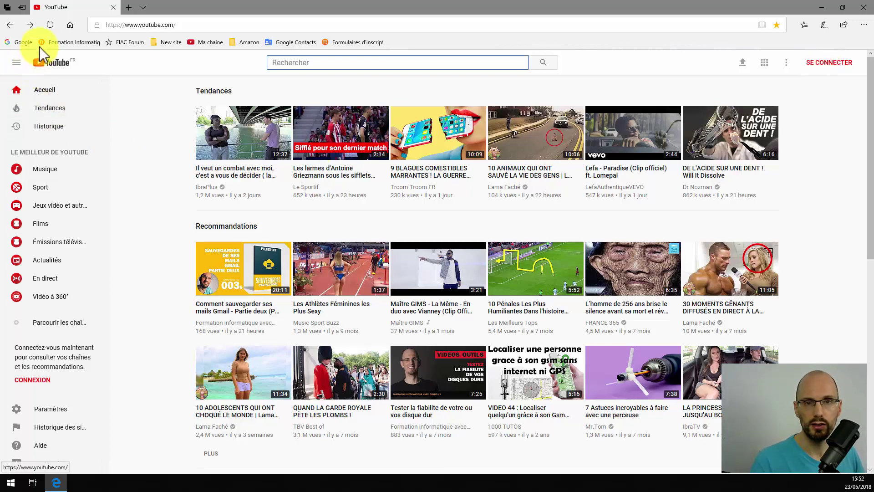
pyautogui.click(19, 42)
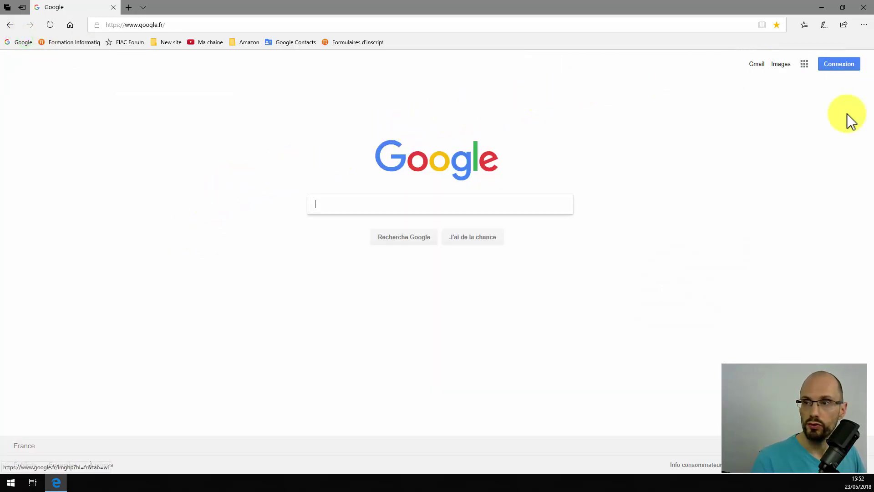
# Start signing in to Google with the 'Connexion' button to reach the account chooser
pyautogui.click(833, 64)
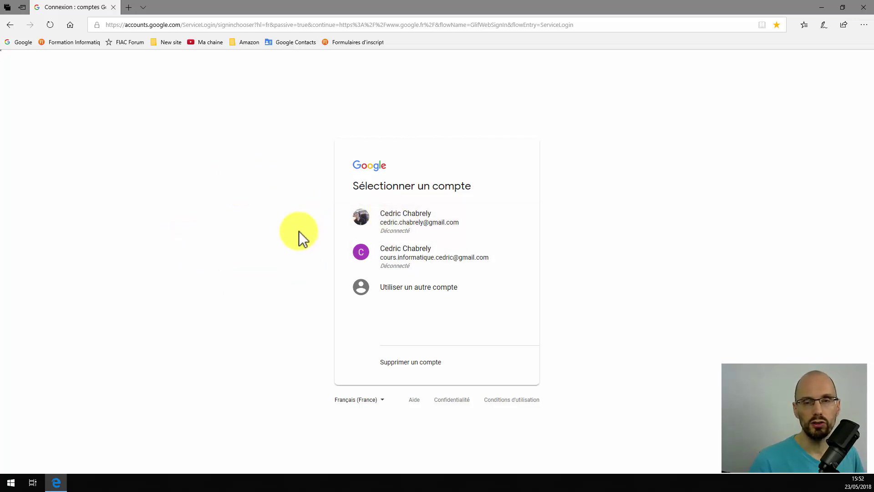
# Pick the first saved account and start 'Mot de passe oublié ?' recovery
pyautogui.click(394, 221)
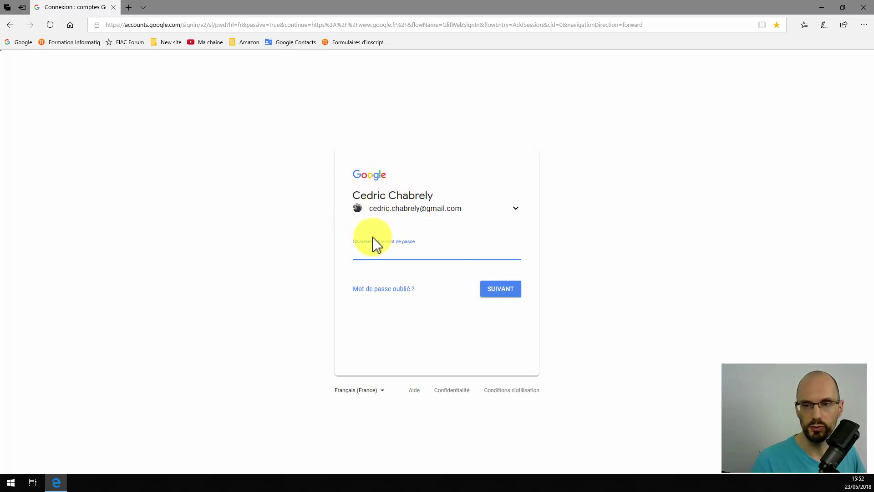
pyautogui.click(371, 289)
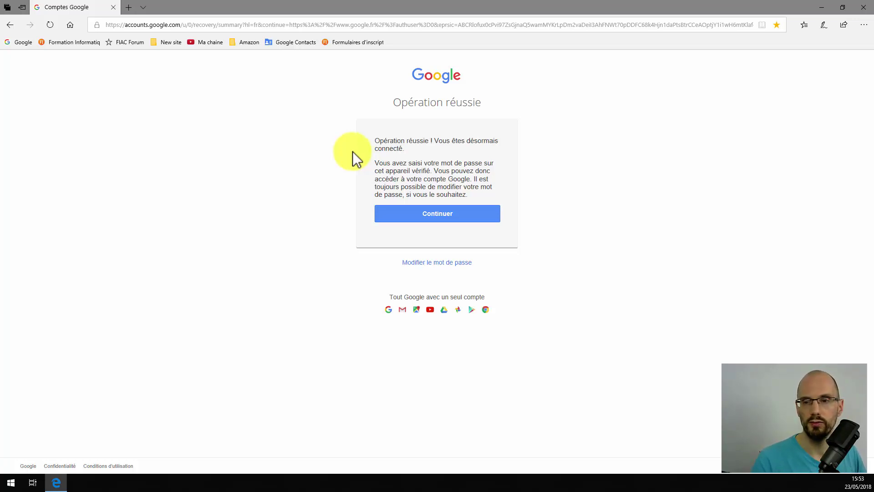
# Continue to Google, sign in, then sign out again from the avatar panel
pyautogui.click(436, 218)
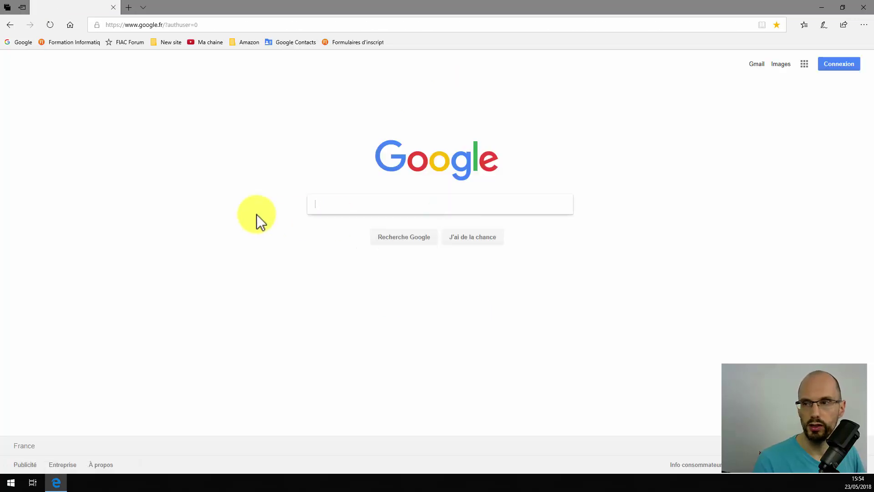
pyautogui.click(837, 62)
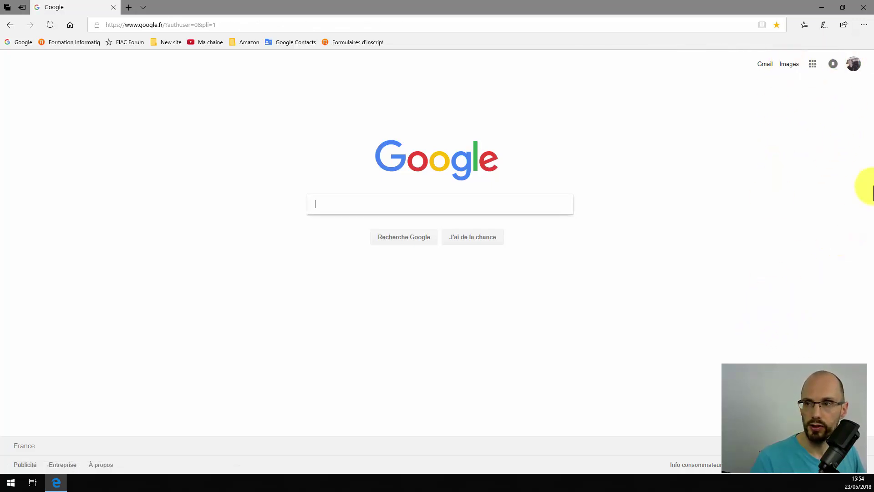
pyautogui.click(850, 68)
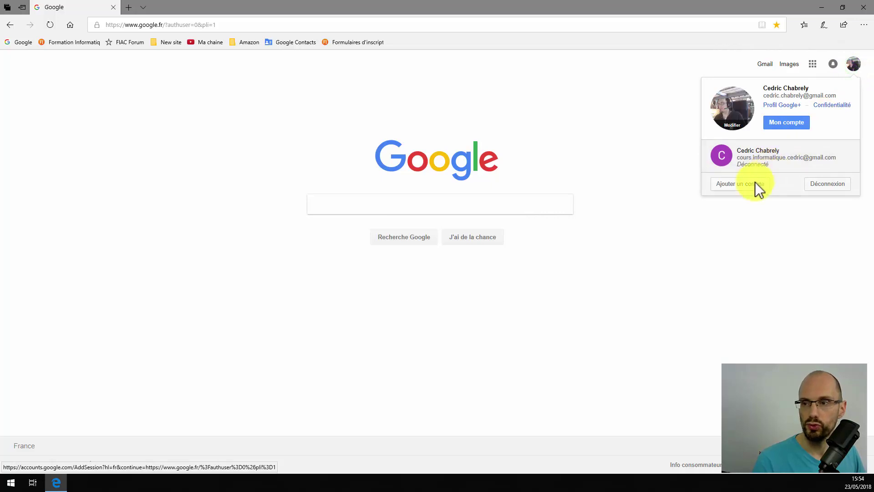
pyautogui.click(815, 184)
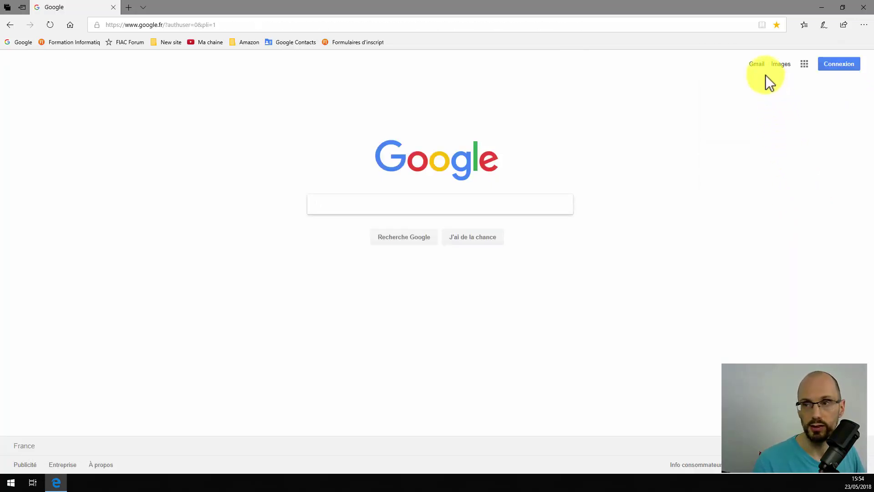
# Restart sign-in with the first account and request forgotten-password recovery
pyautogui.click(829, 68)
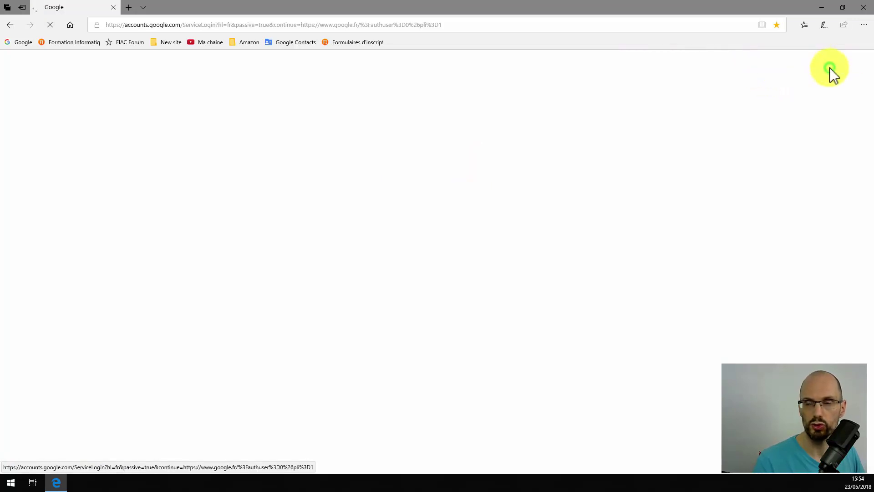
pyautogui.click(390, 223)
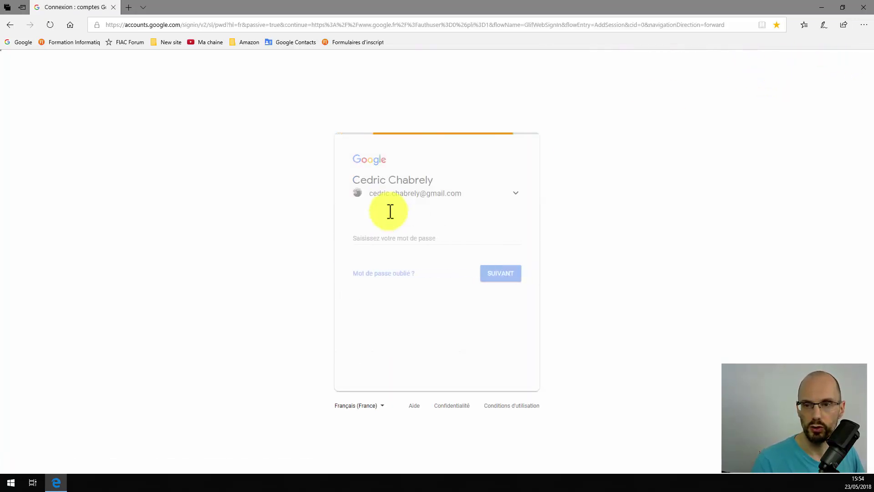
pyautogui.click(374, 293)
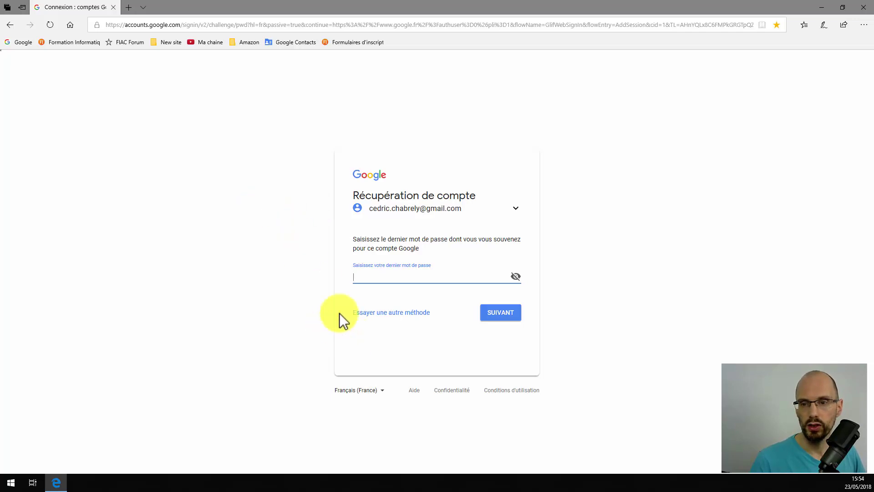
# Skip the last-password question to get the backup-address validation code option
pyautogui.click(404, 313)
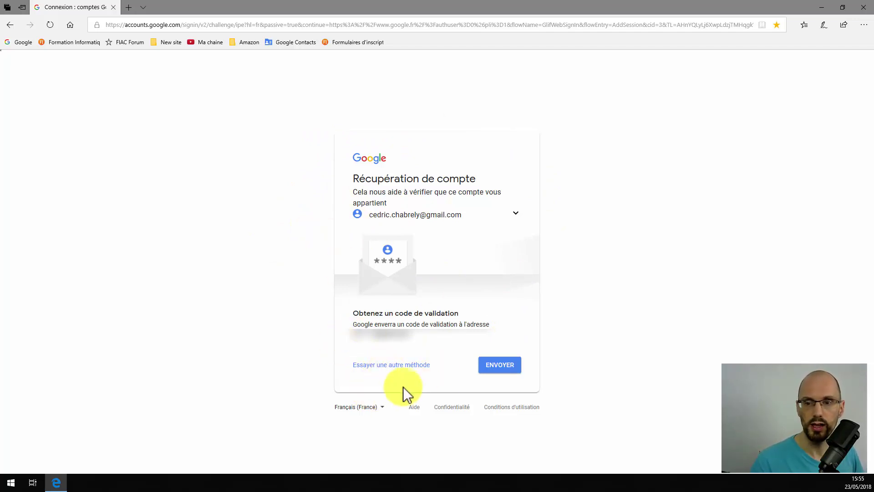
# Skip the validation code so recovery asks for the security-settings phone number
pyautogui.click(390, 370)
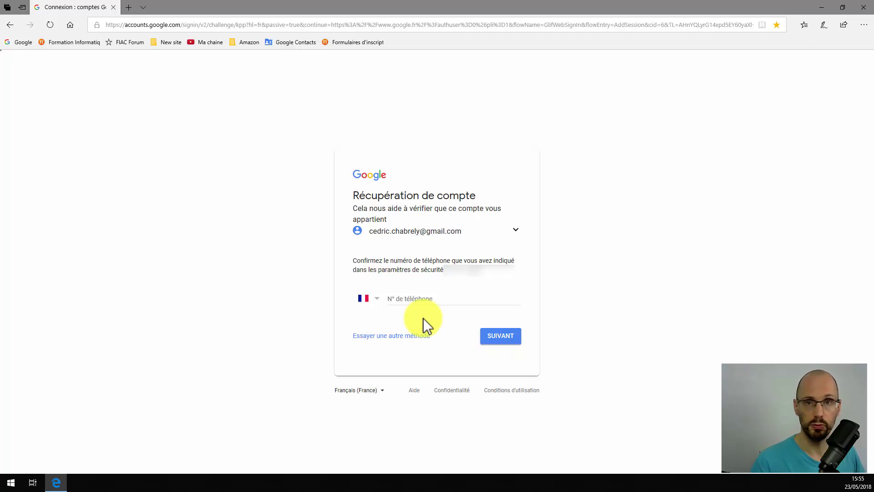
# Skip the phone-number check to reach the account creation month and year question
pyautogui.click(373, 336)
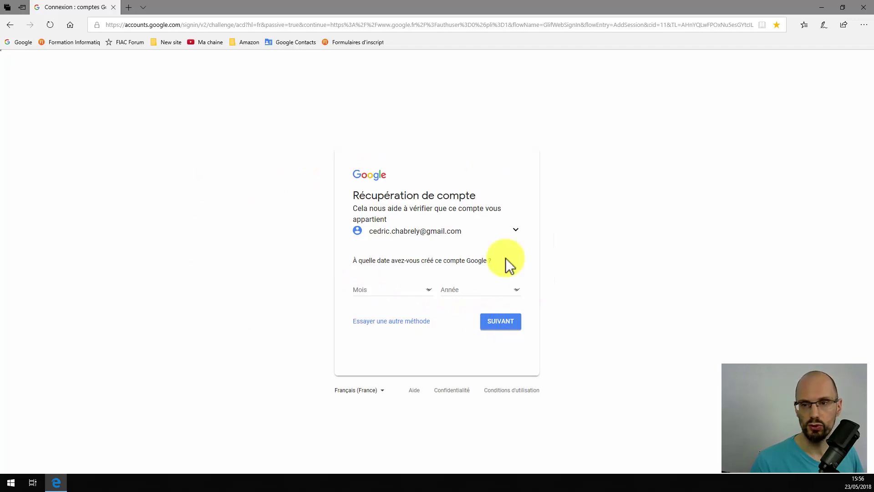
# Skip the creation date, enter a reachable contact e-mail, and continue to the final page
pyautogui.click(378, 320)
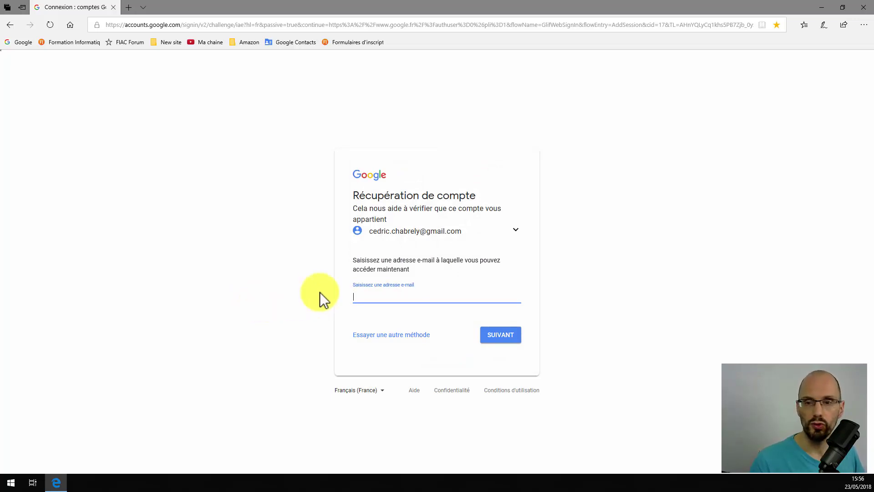
pyautogui.click(362, 296)
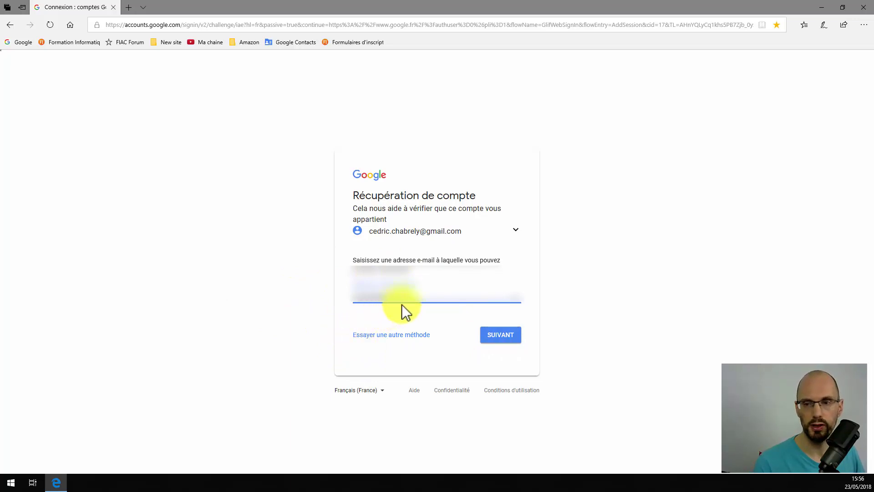
pyautogui.click(386, 335)
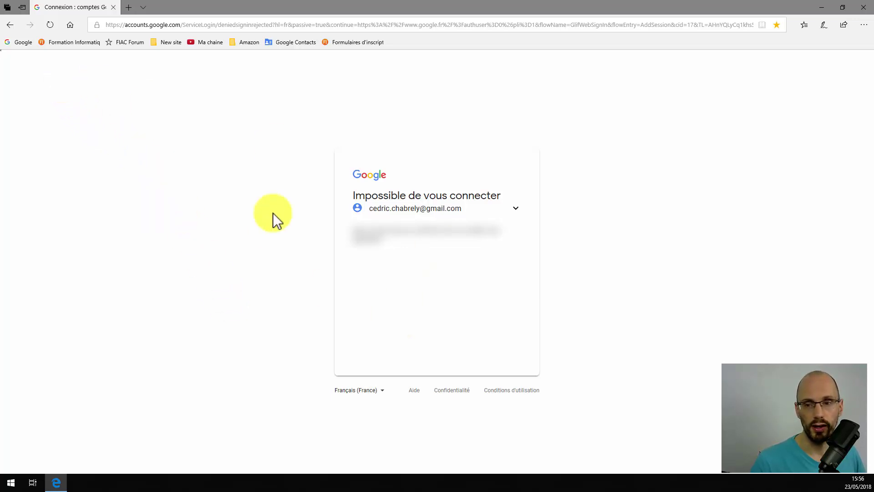
# Return to the account chooser and restart forgotten-password recovery for the first account
pyautogui.click(10, 25)
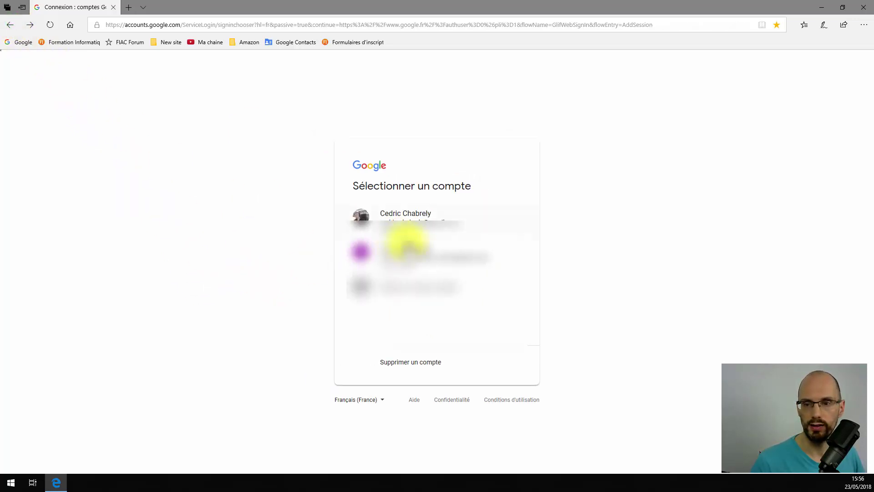
pyautogui.click(390, 217)
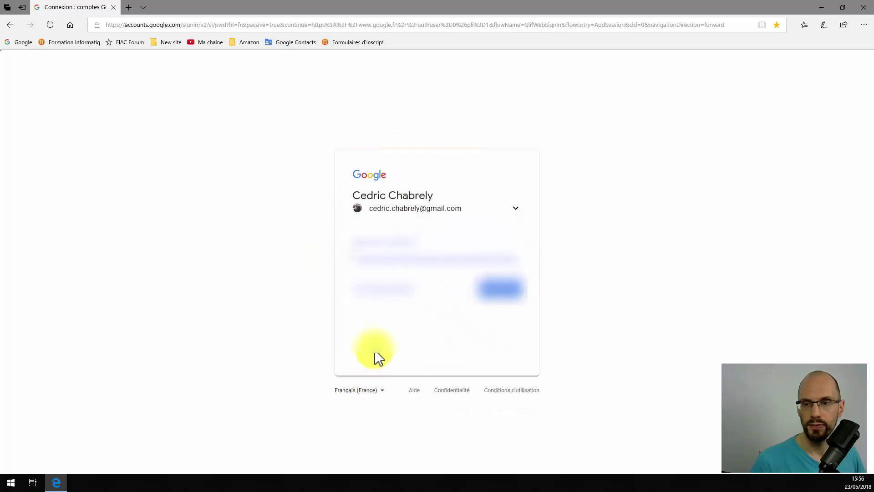
pyautogui.click(369, 289)
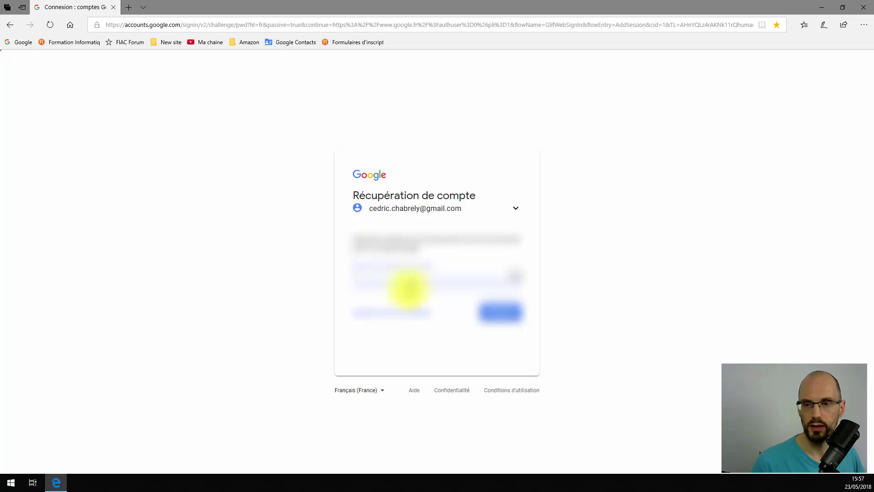
# Skip the last-password, validation-code, phone and creation-date methods
pyautogui.click(388, 311)
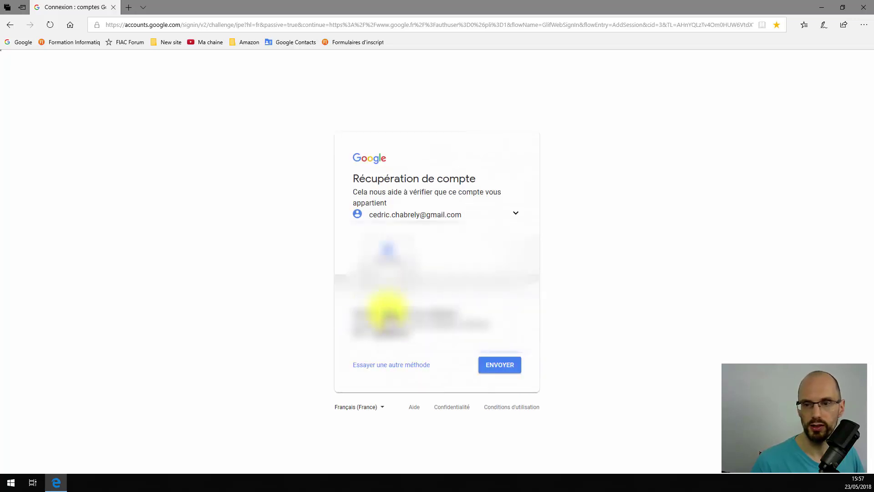
pyautogui.click(392, 364)
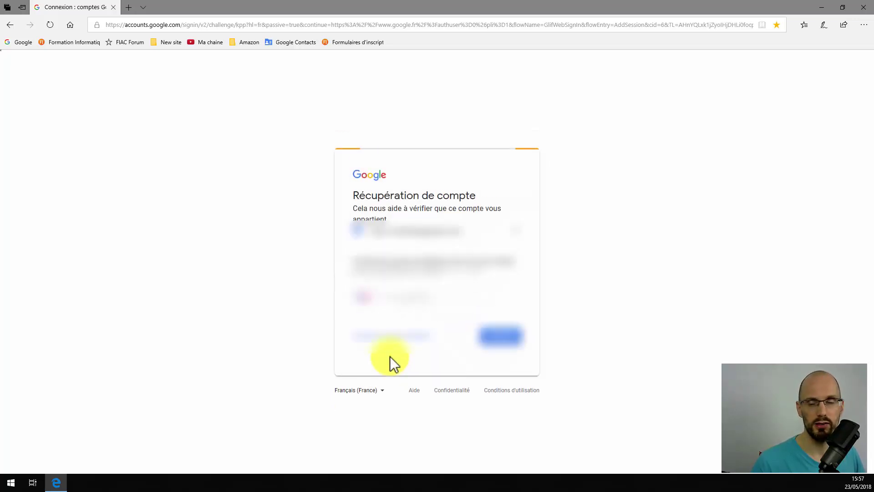
pyautogui.click(395, 339)
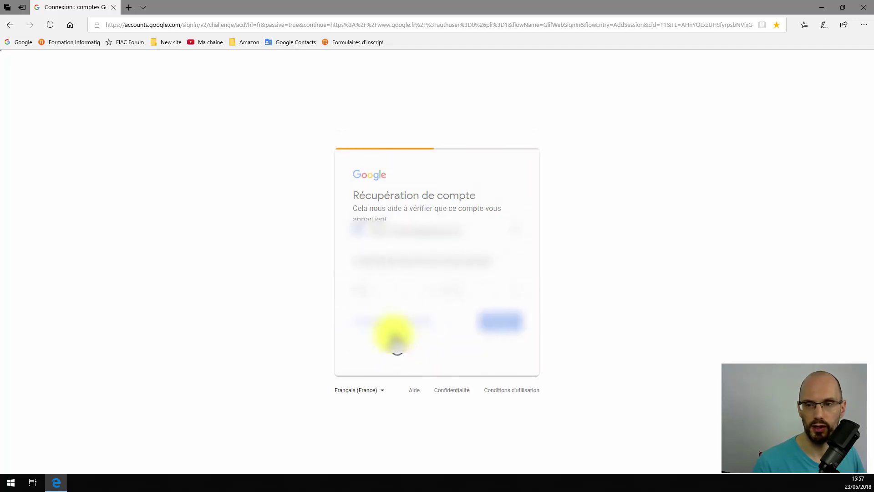
pyautogui.click(391, 324)
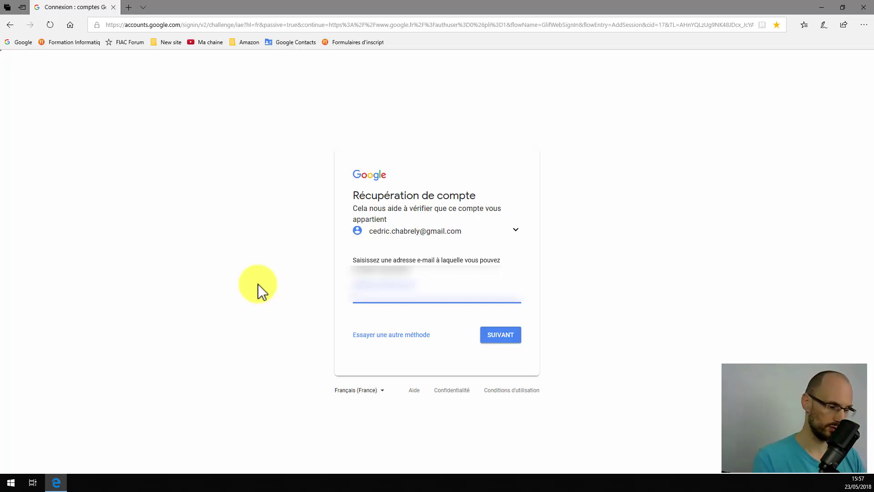
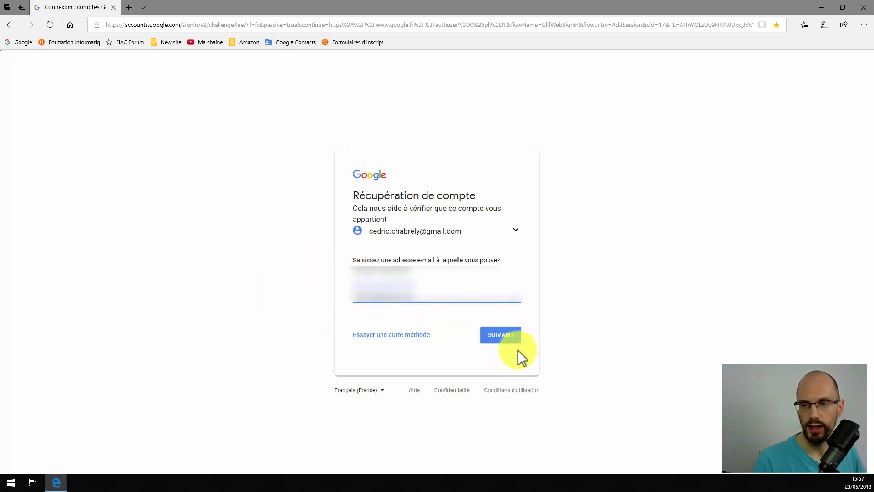
# Enter the contact e-mail address and submit it so a validation code is sent
pyautogui.click(507, 337)
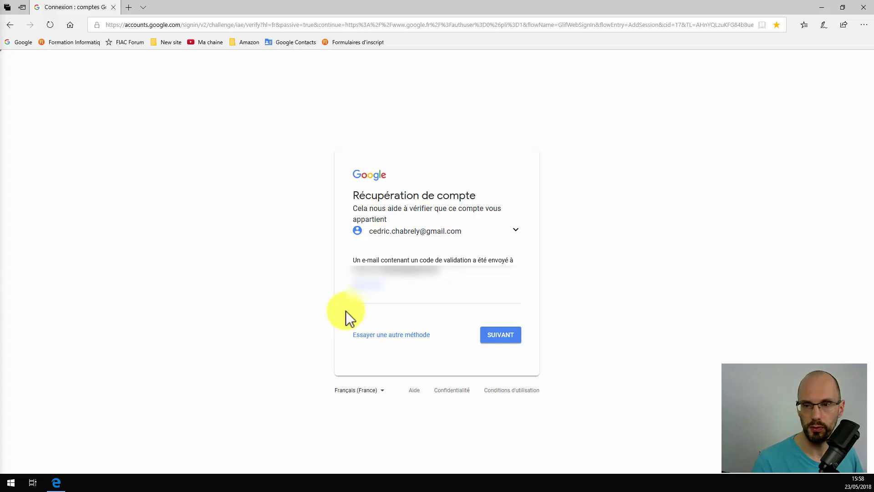
# Enter the validation code received by e-mail and submit it
pyautogui.click(365, 298)
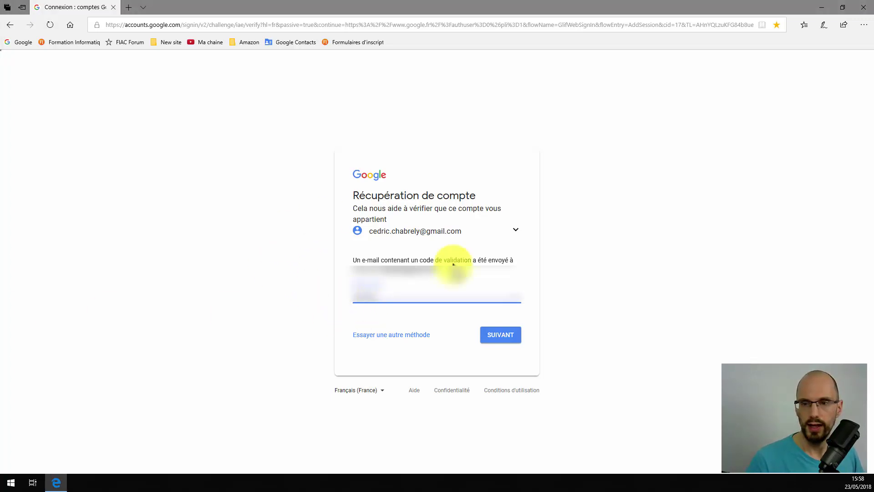
pyautogui.click(504, 337)
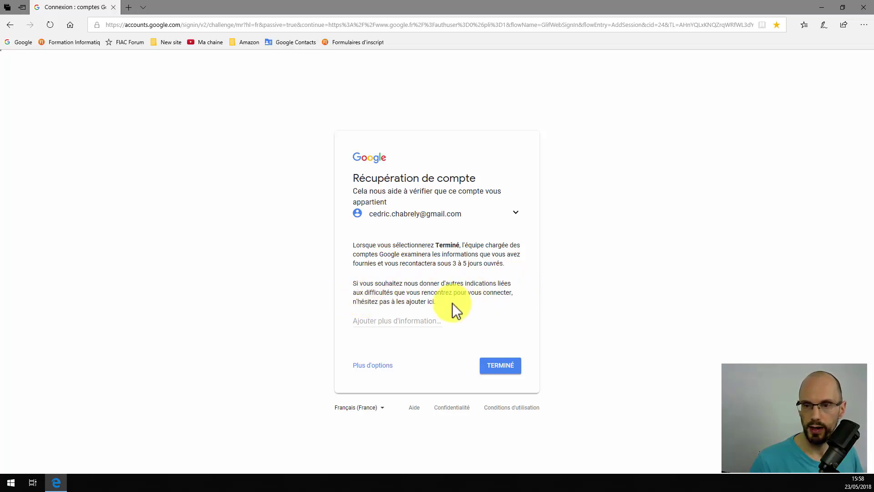
# Leave the 'Ajouter plus d'information' field empty and finish the recovery request with TERMINÉ
pyautogui.click(379, 318)
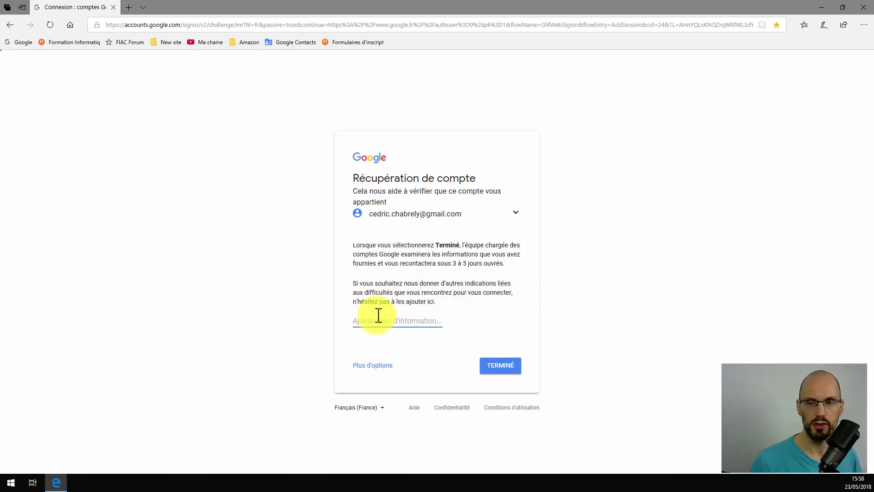
pyautogui.write(',n:xcvwxcvn')
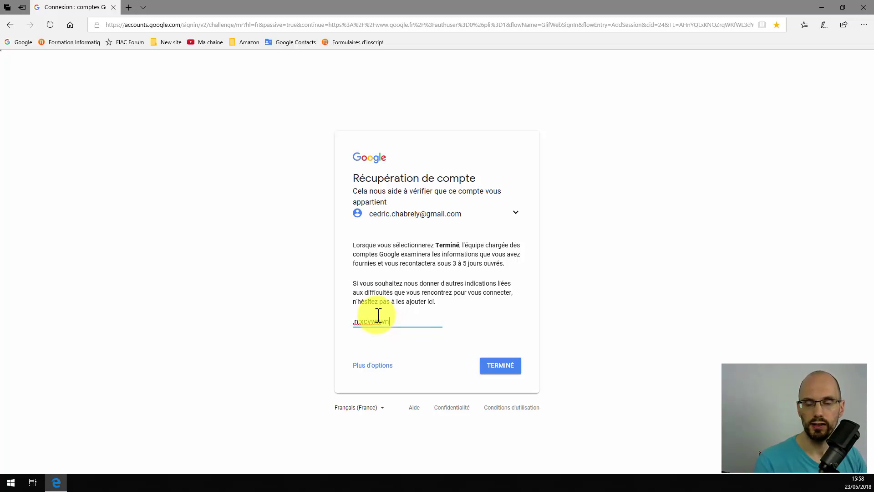
pyautogui.press('BackSpace')
pyautogui.press('BackSpace')
pyautogui.press('BackSpace')
pyautogui.press('BackSpace')
pyautogui.press('BackSpace')
pyautogui.press('BackSpace')
pyautogui.press('BackSpace')
pyautogui.press('BackSpace')
pyautogui.press('BackSpace')
pyautogui.press('BackSpace')
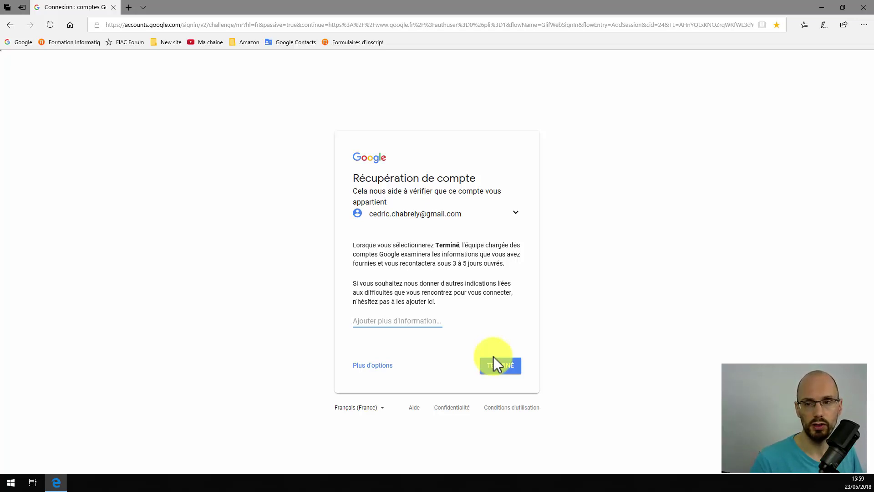
pyautogui.click(376, 366)
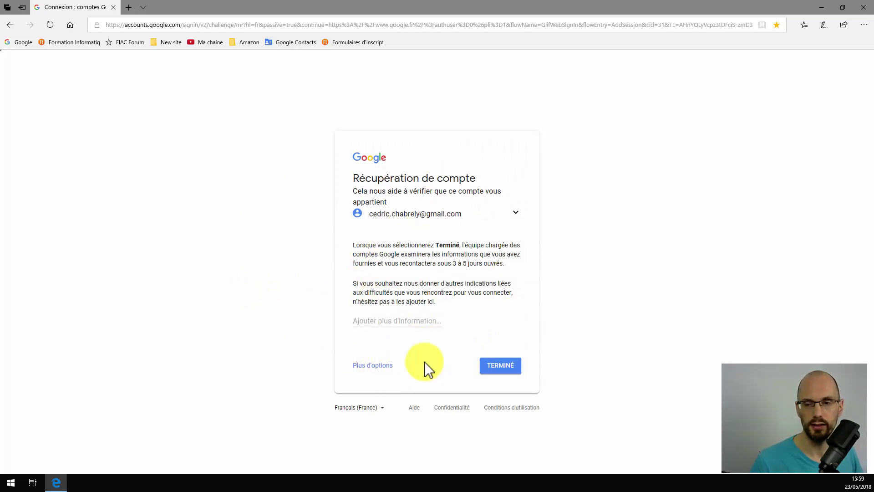
# From the google.fr homepage, sign in to the first saved account with its password
pyautogui.click(18, 43)
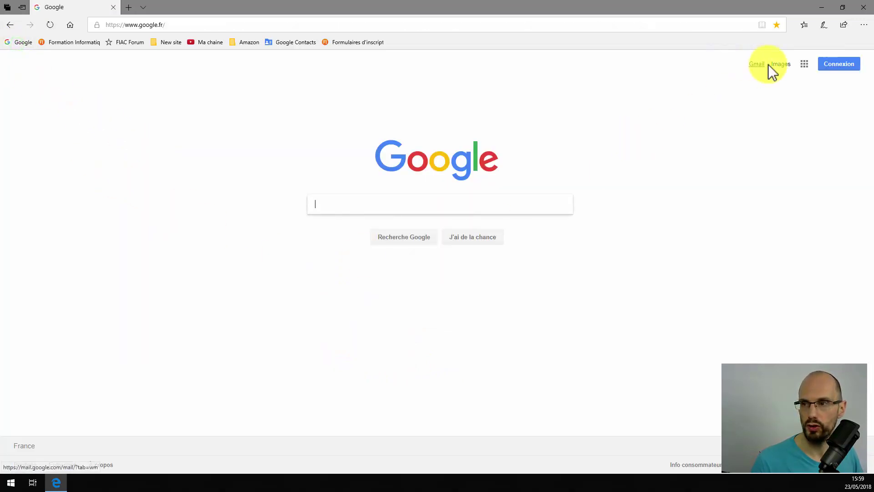
pyautogui.click(826, 64)
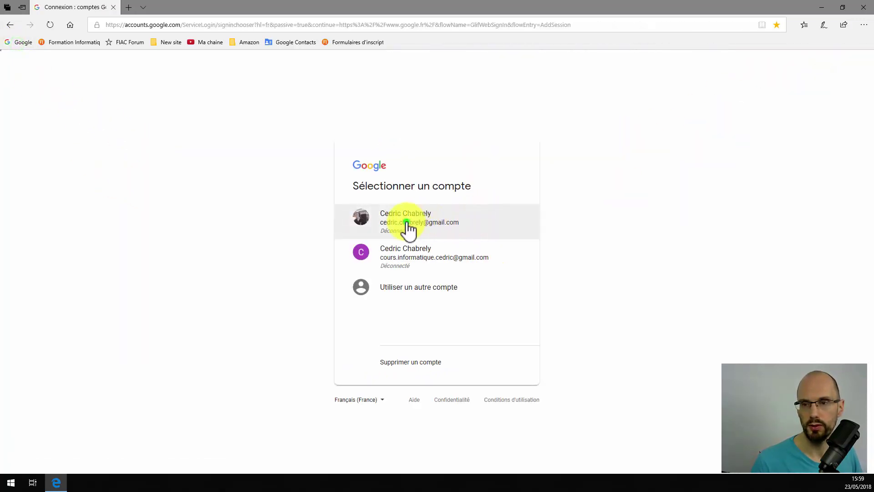
pyautogui.click(405, 230)
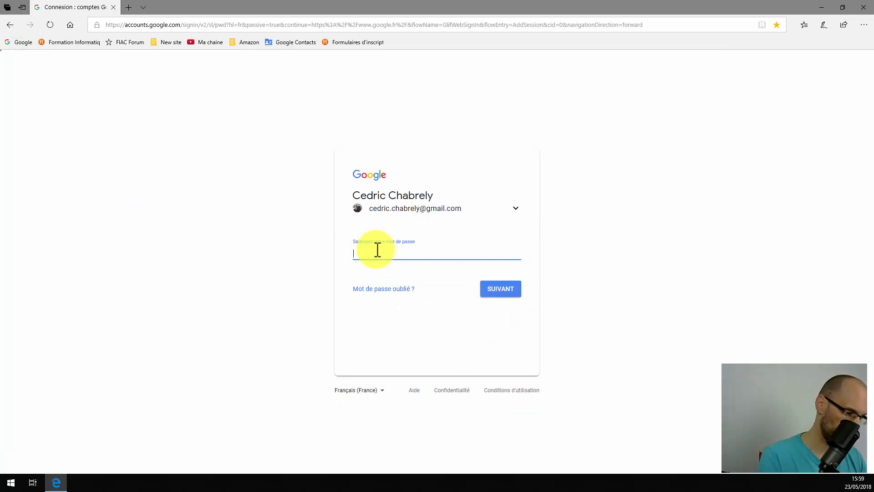
pyautogui.write('••••')
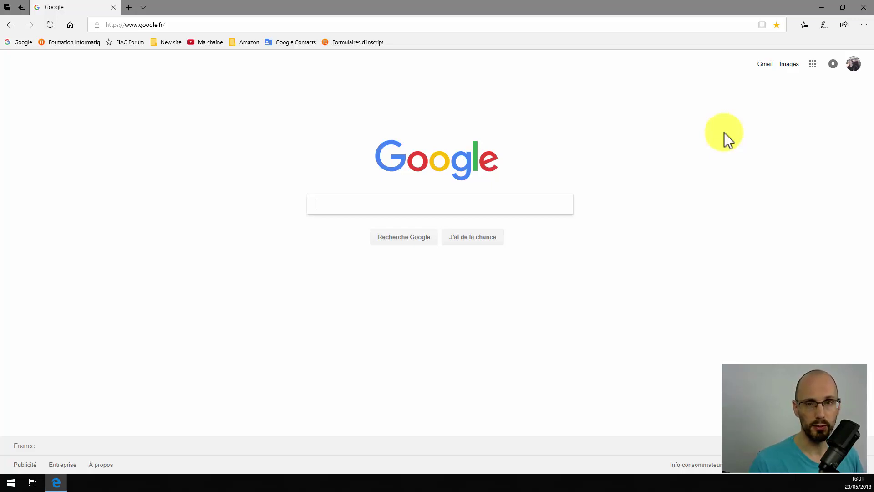
# Open the FIAC training site from the 'Formation Informatiq' bookmark and reveal the Formations menu
pyautogui.click(68, 42)
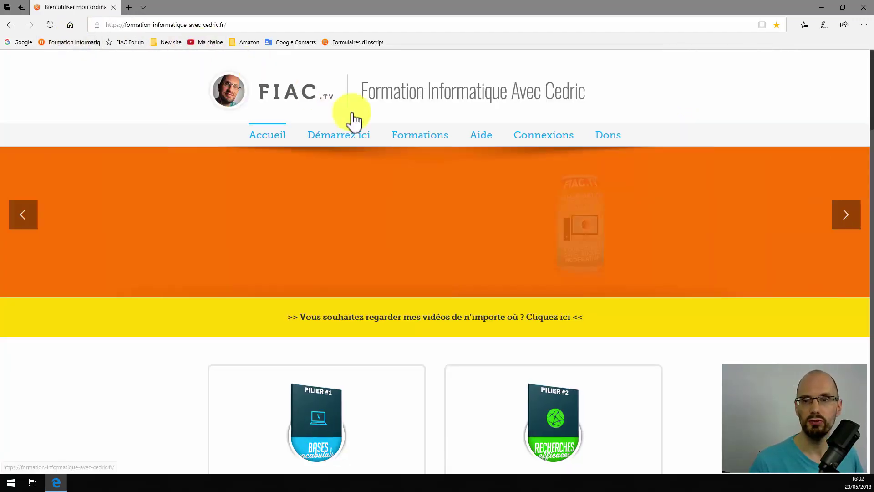
pyautogui.moveTo(429, 142)
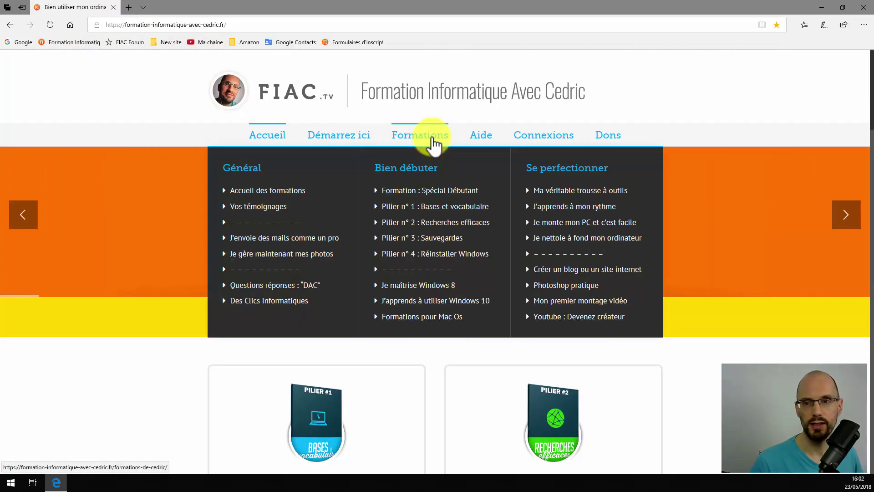